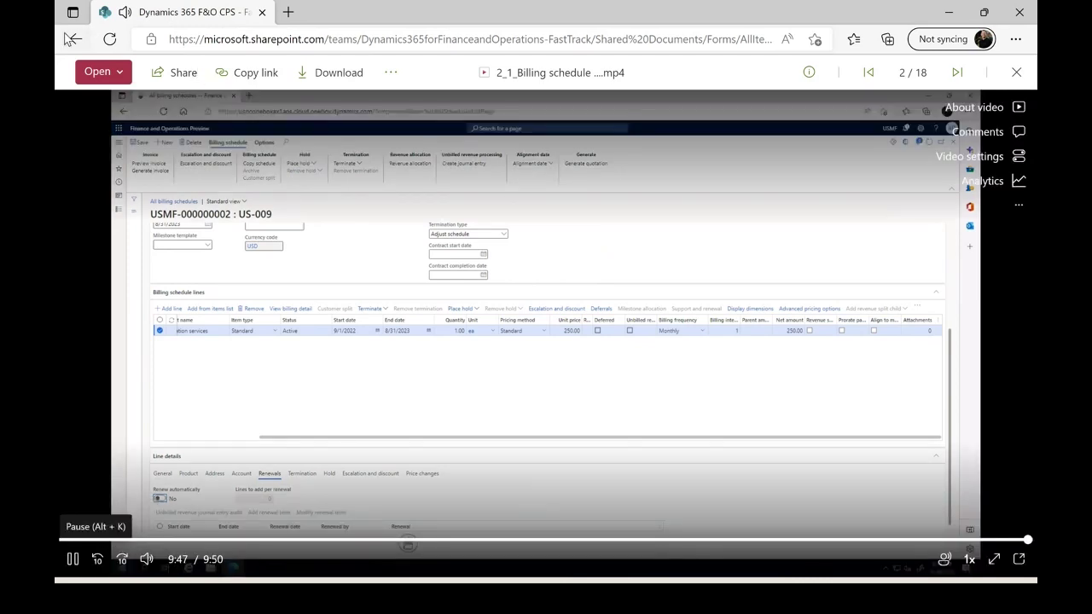
Step: Leave the finished 2_1_Billing schedule creation.mp4 video, switch to the Teams meeting window and unmute the microphone
left_click(76, 39)
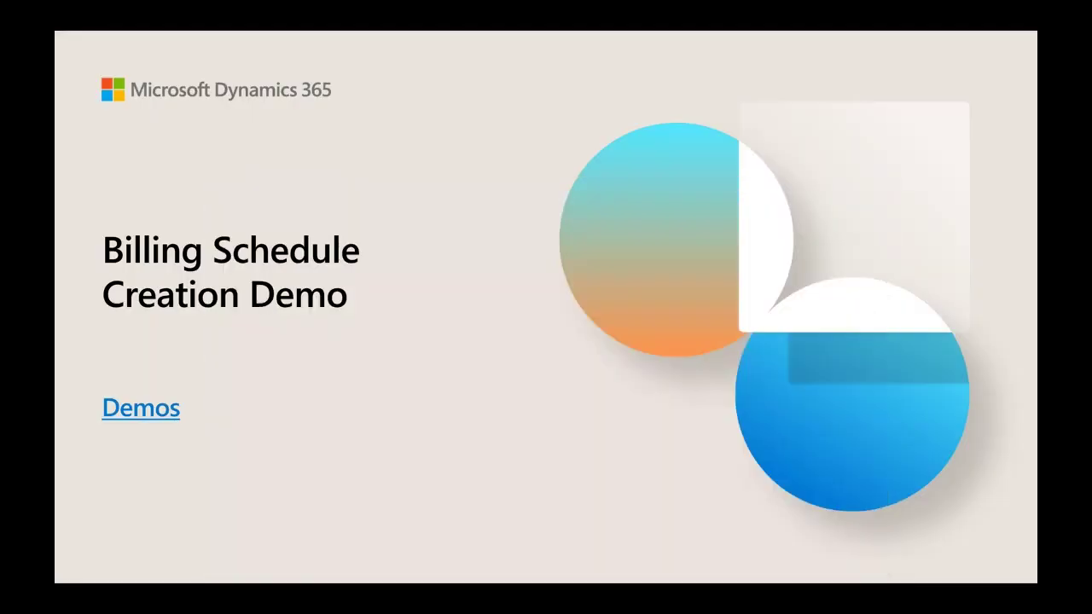
key("alt+Tab")
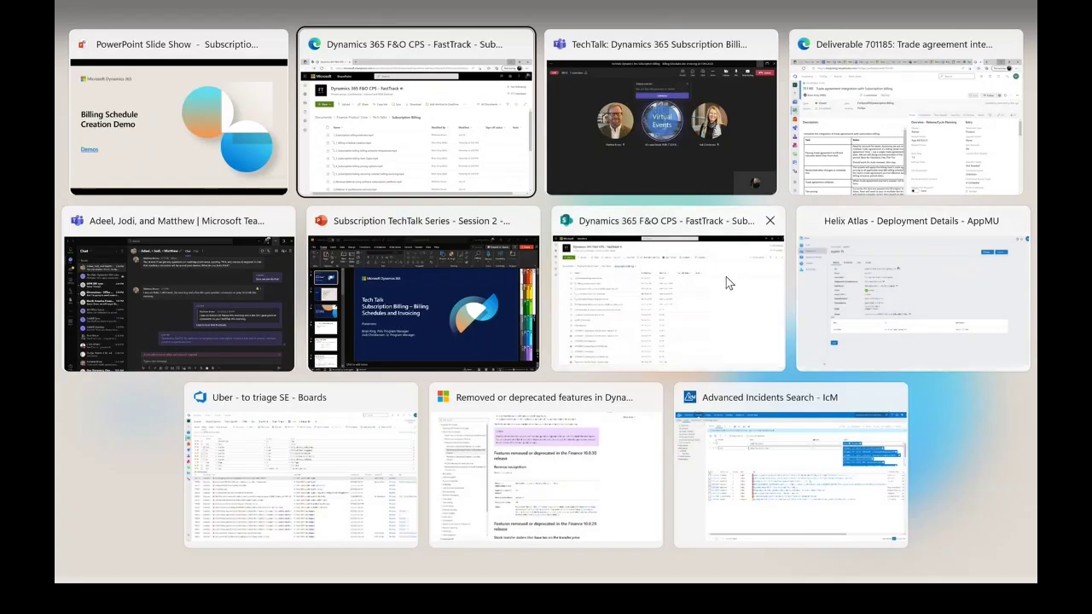
key("alt+Tab")
key("alt+Tab")
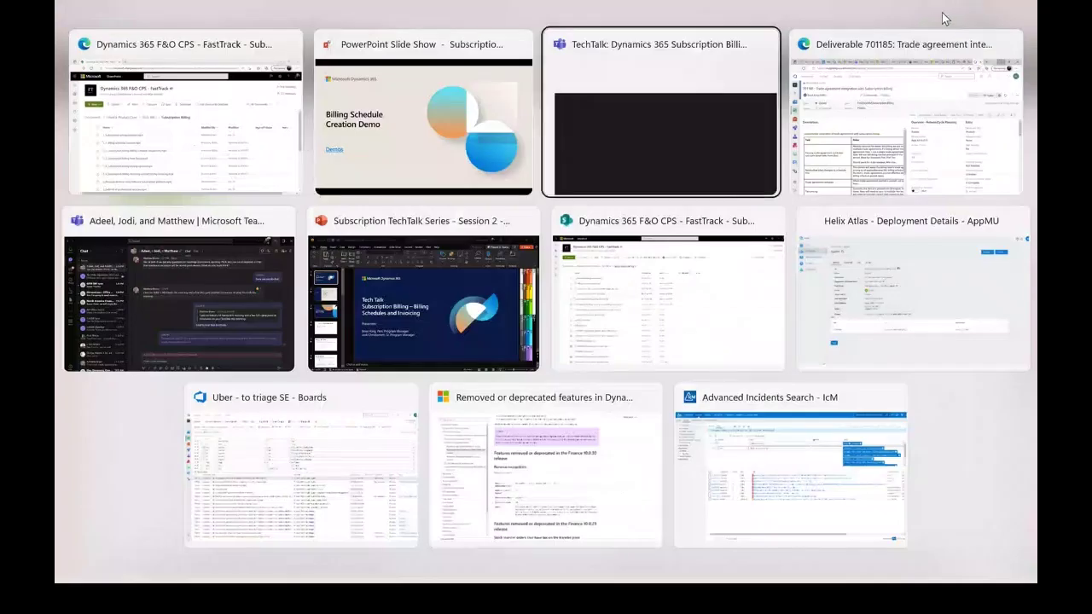
left_click(862, 53)
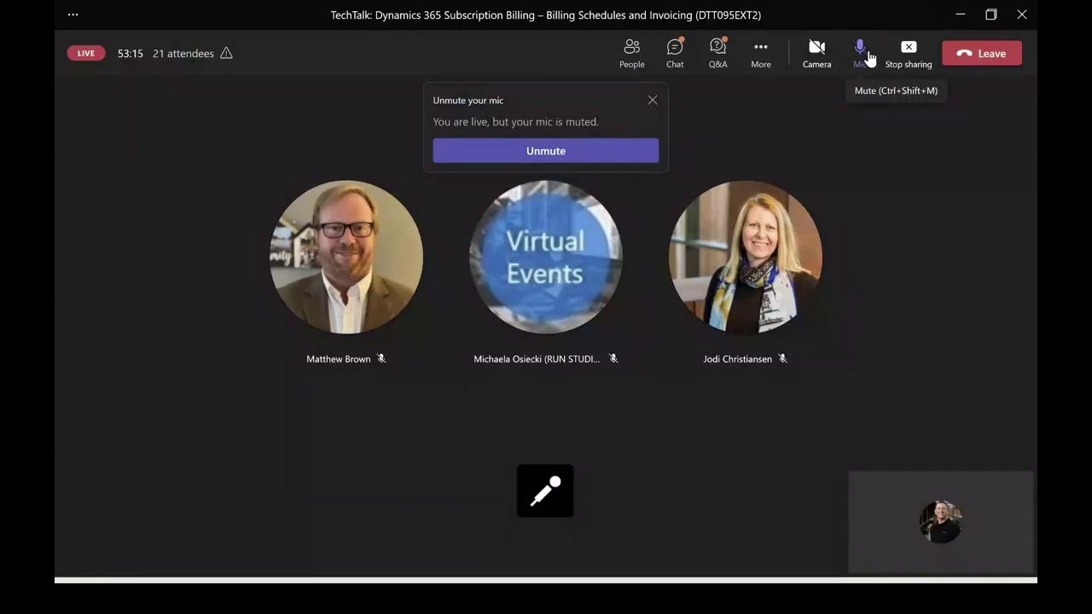
Step: Advance the PowerPoint slide show to the Billing Schedule Frequencies demo slide, and play 2_2_Subscription billing billing schedule frequencies.mp4 from the SharePoint folder
left_click(964, 16)
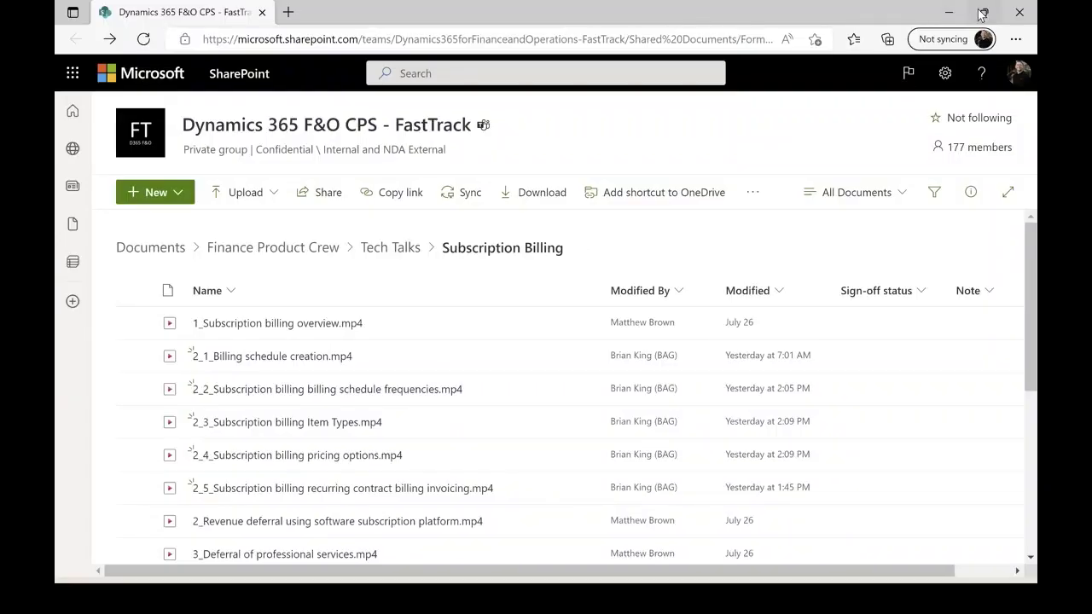
left_click(947, 11)
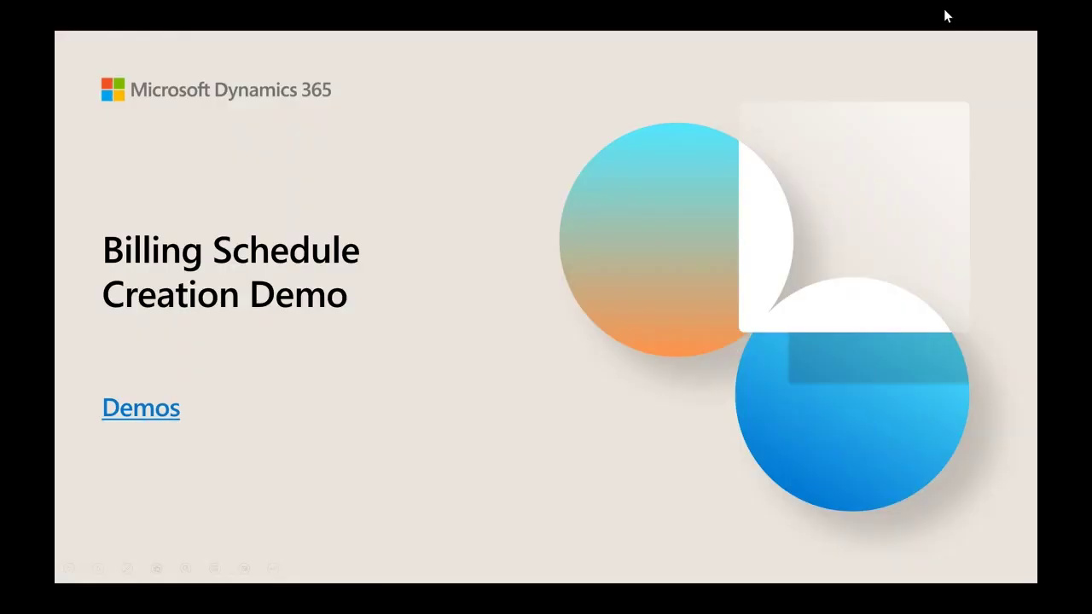
left_click(458, 357)
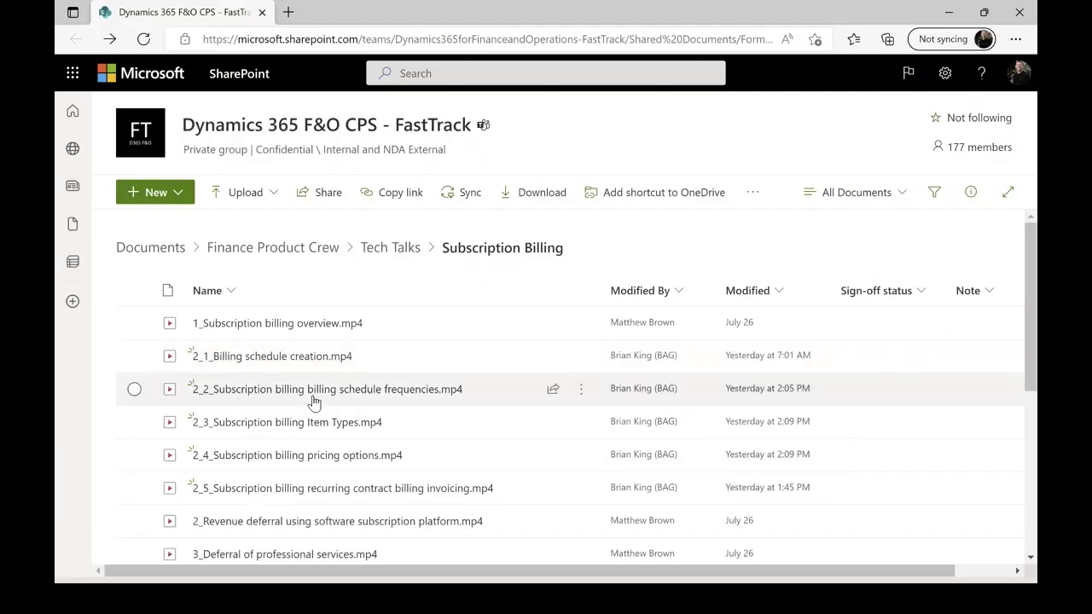
left_click(309, 391)
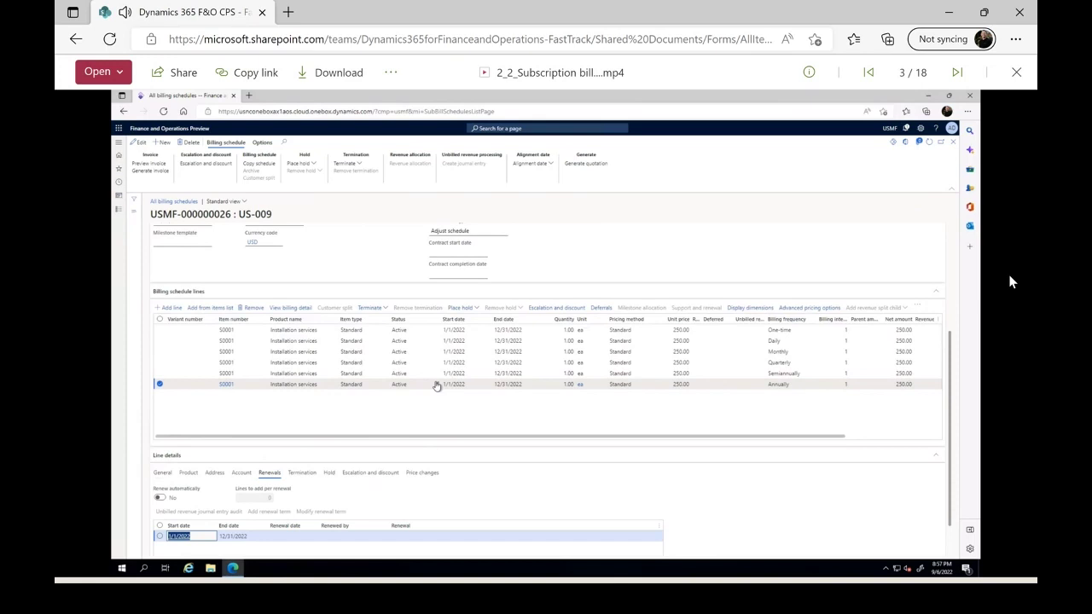
Step: Leave the 2_2 billing schedule frequencies video near its end and switch to the Teams meeting window
mouse_move(823, 262)
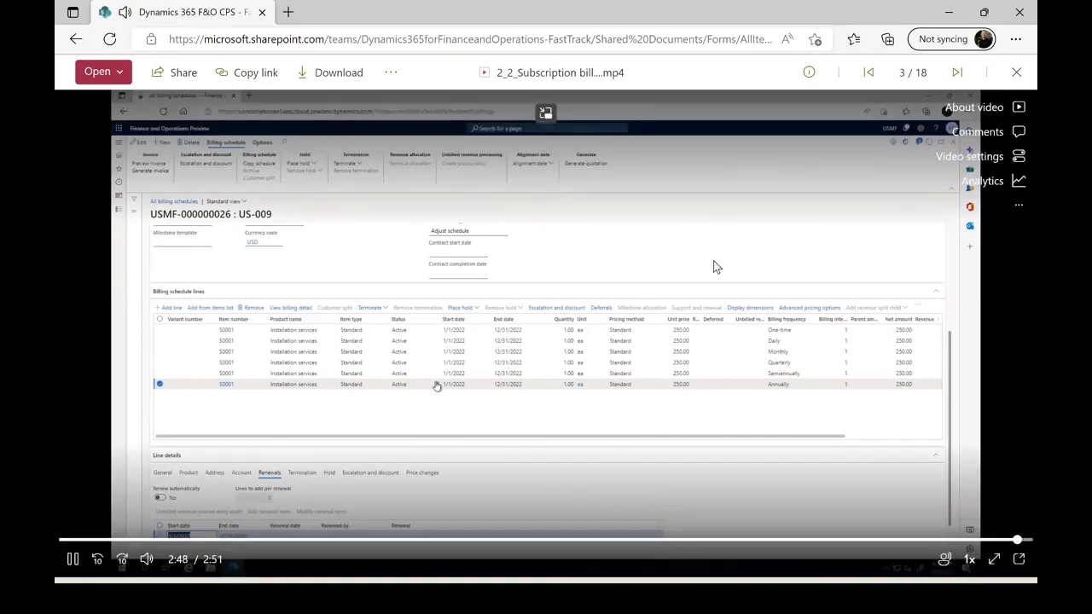
left_click(76, 38)
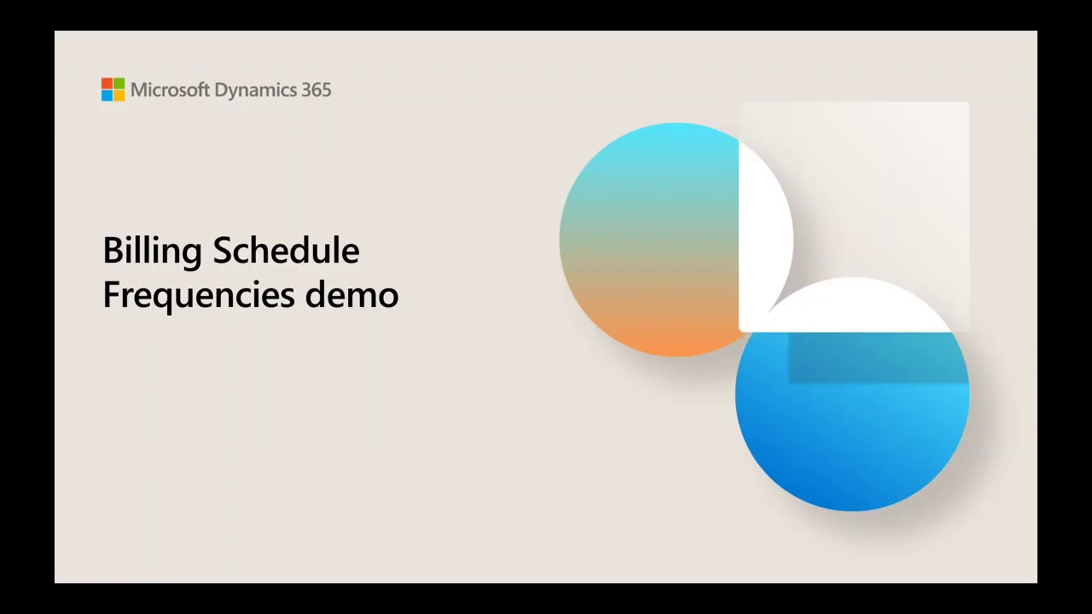
key("alt+Tab")
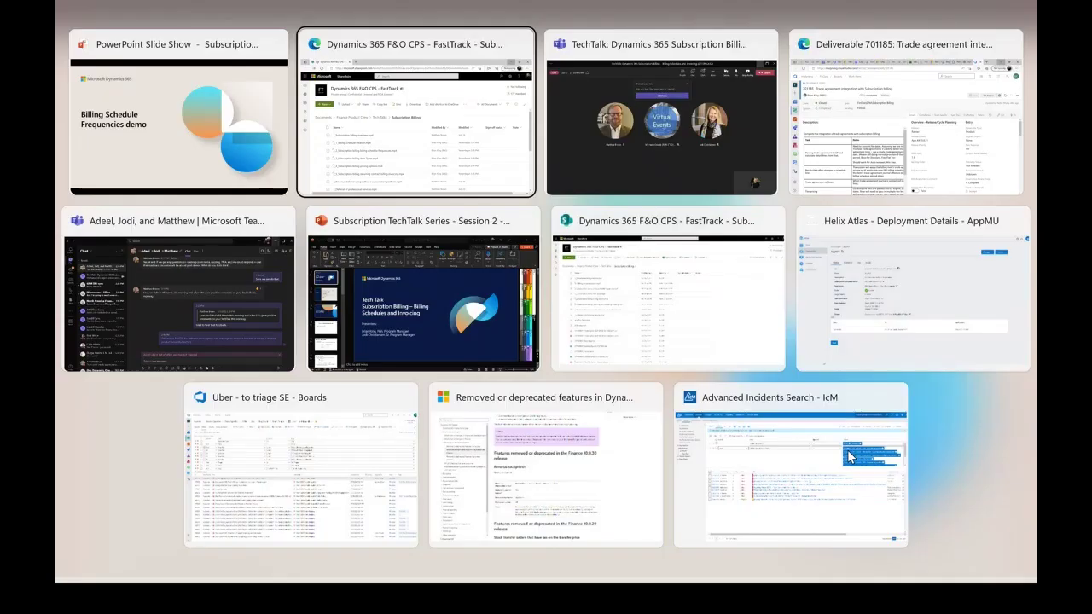
key("alt+Tab")
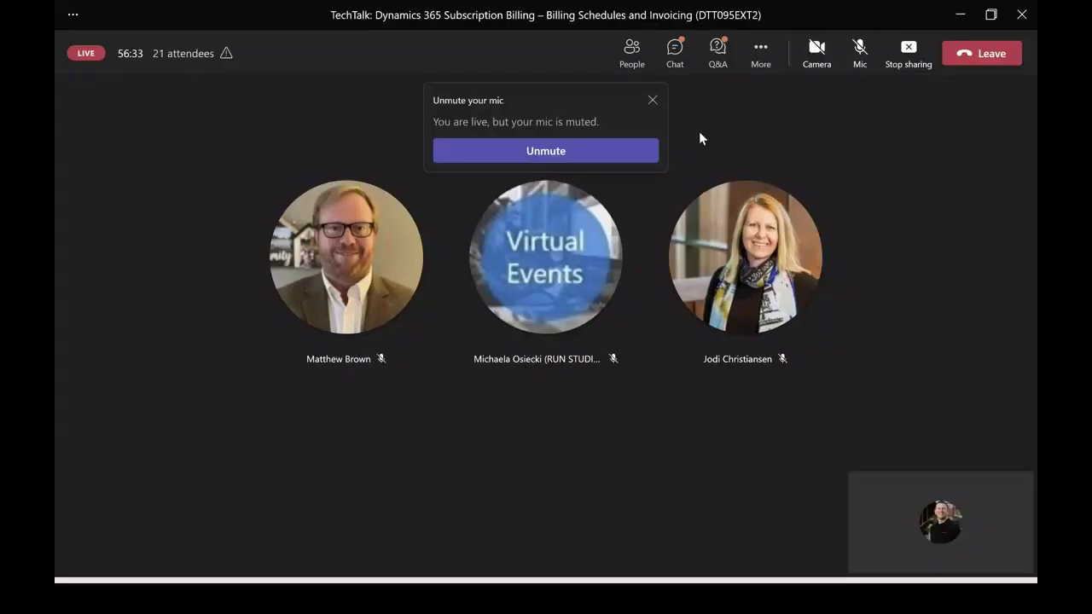
Step: Advance the PowerPoint slide show to the Item Types Demo slide, and play 2_3_Subscription billing Item Types.mp4 from the SharePoint folder
left_click(961, 14)
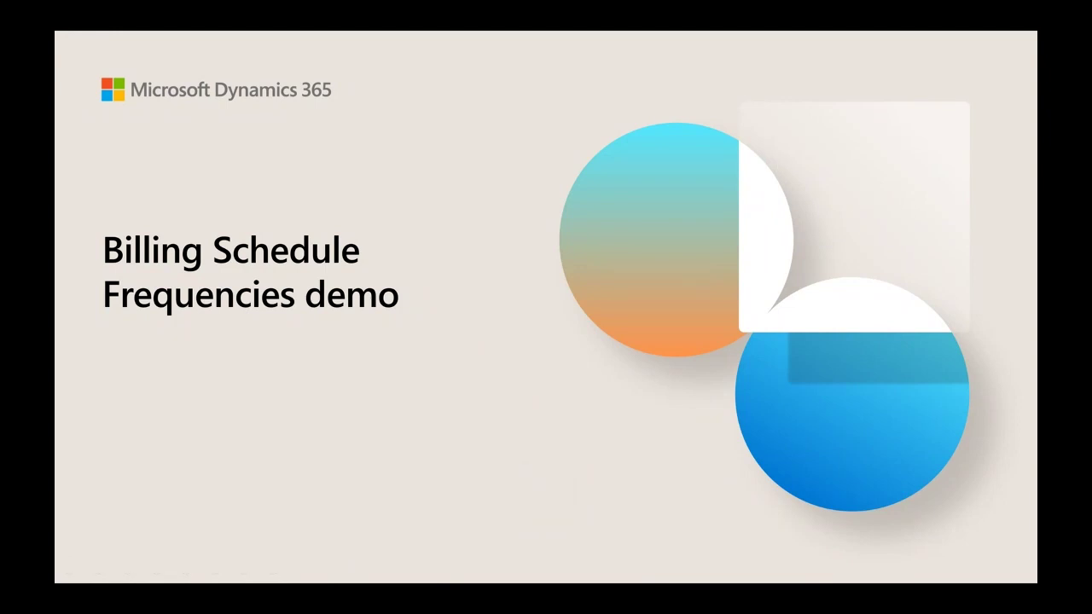
key("Right")
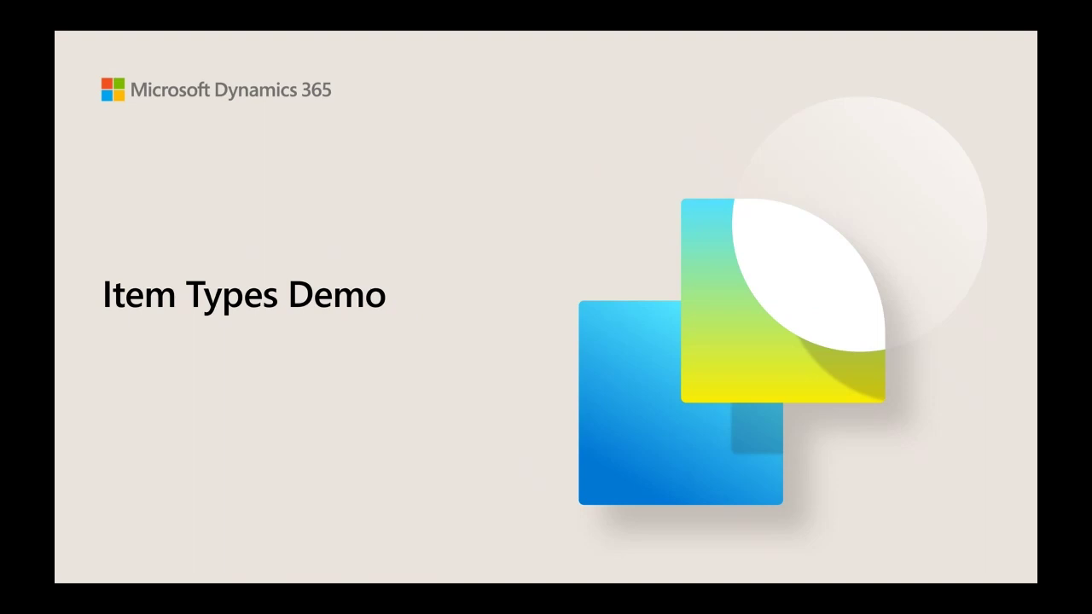
key("alt+Tab")
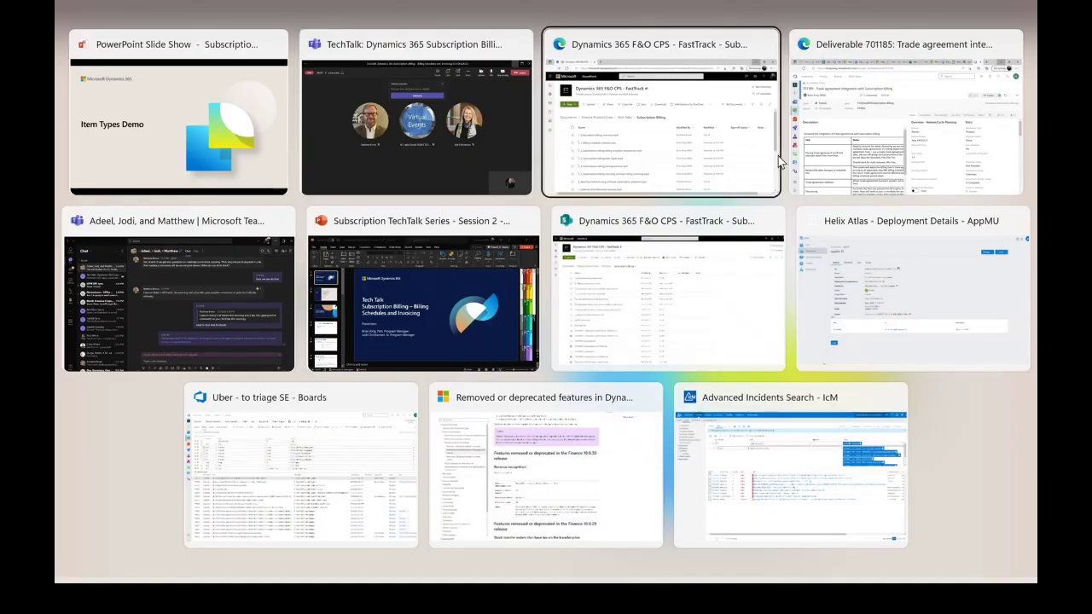
left_click(677, 127)
left_click(334, 422)
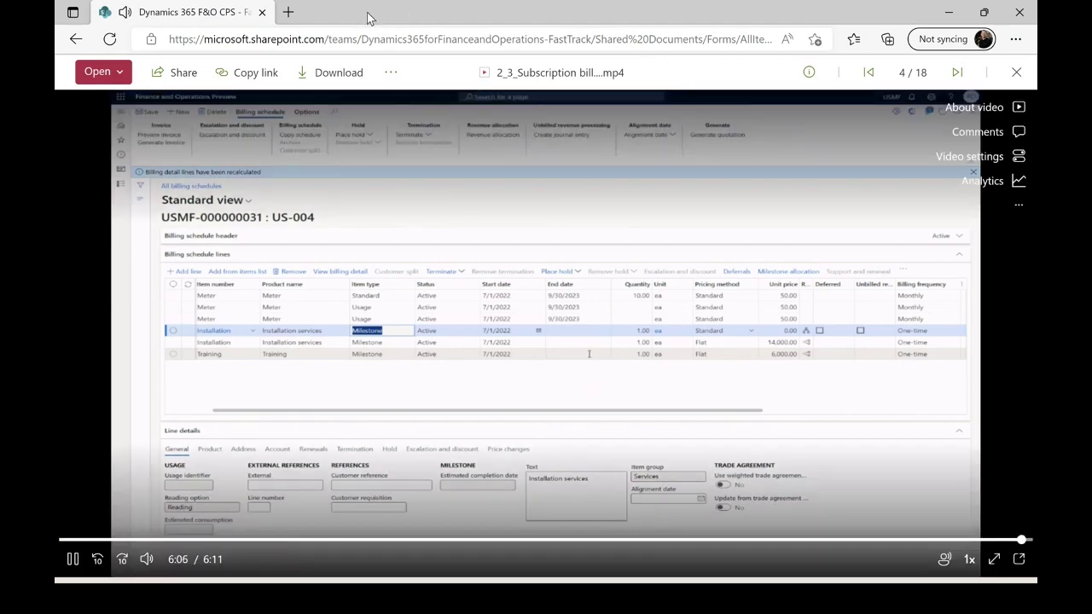
Step: Leave the 2_3 item types video near its end and return to the Teams meeting window for unmuting the microphone
left_click(74, 42)
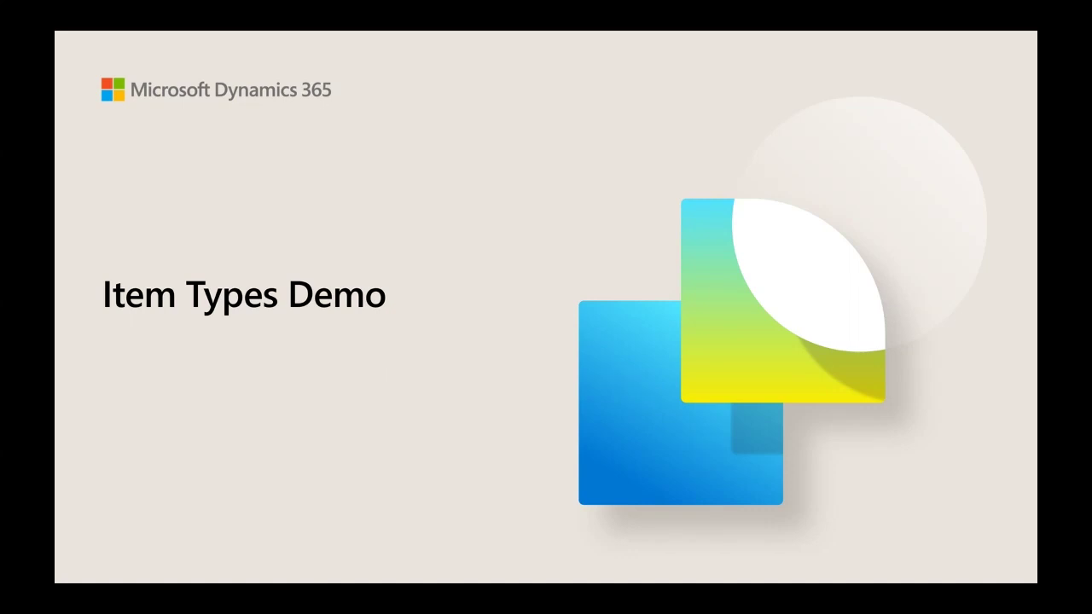
key("alt+Tab")
key("Tab")
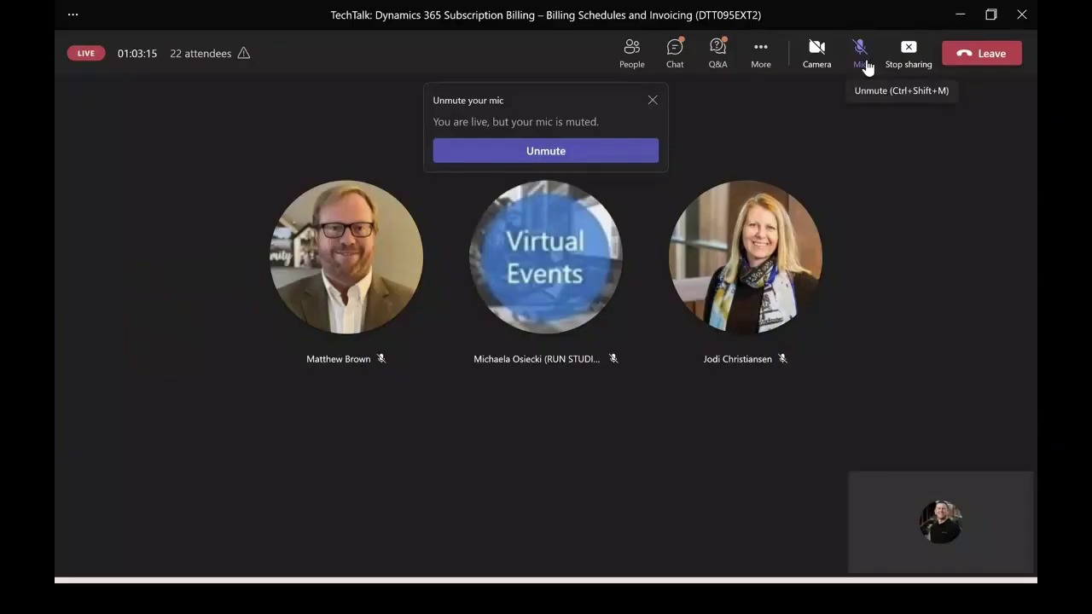
Step: Advance the PowerPoint slide show to the Pricing Demo slide, and play 2_4_Subscription billing pricing options.mp4 from the SharePoint folder
left_click(958, 15)
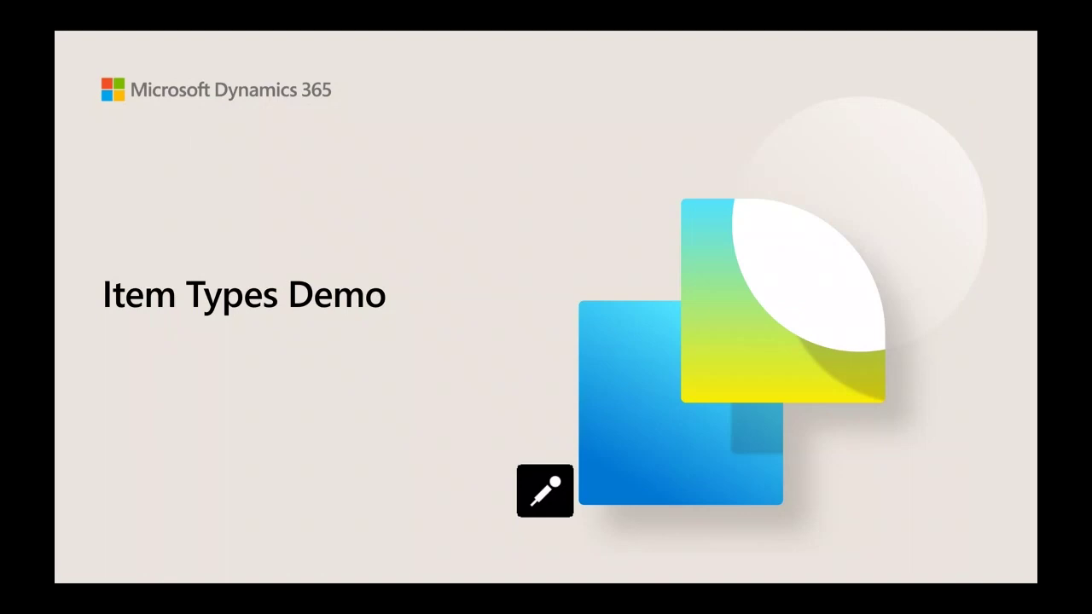
left_click(683, 136)
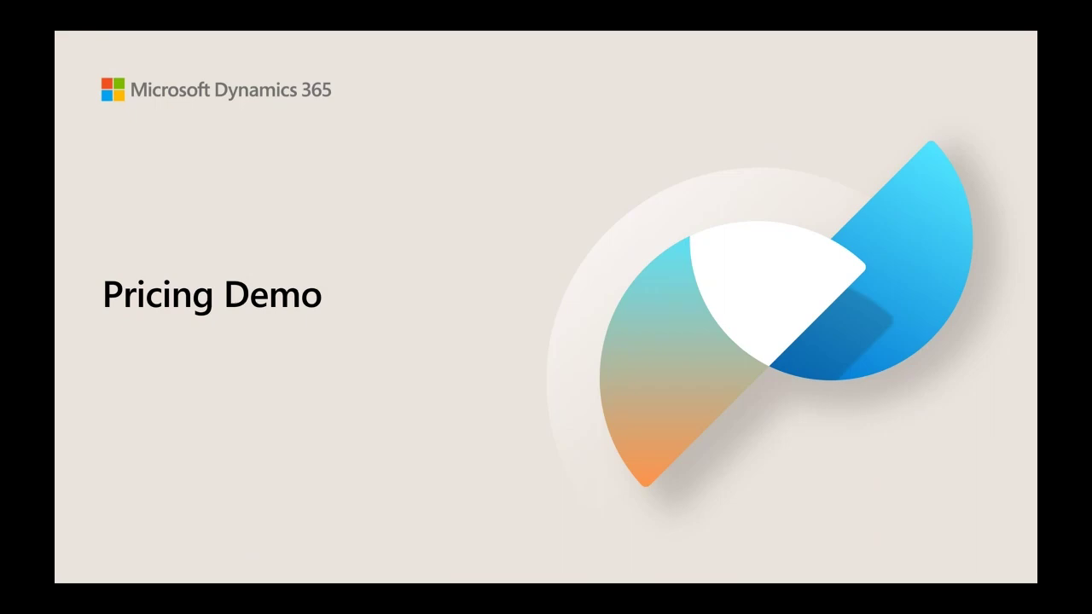
key("alt+Tab")
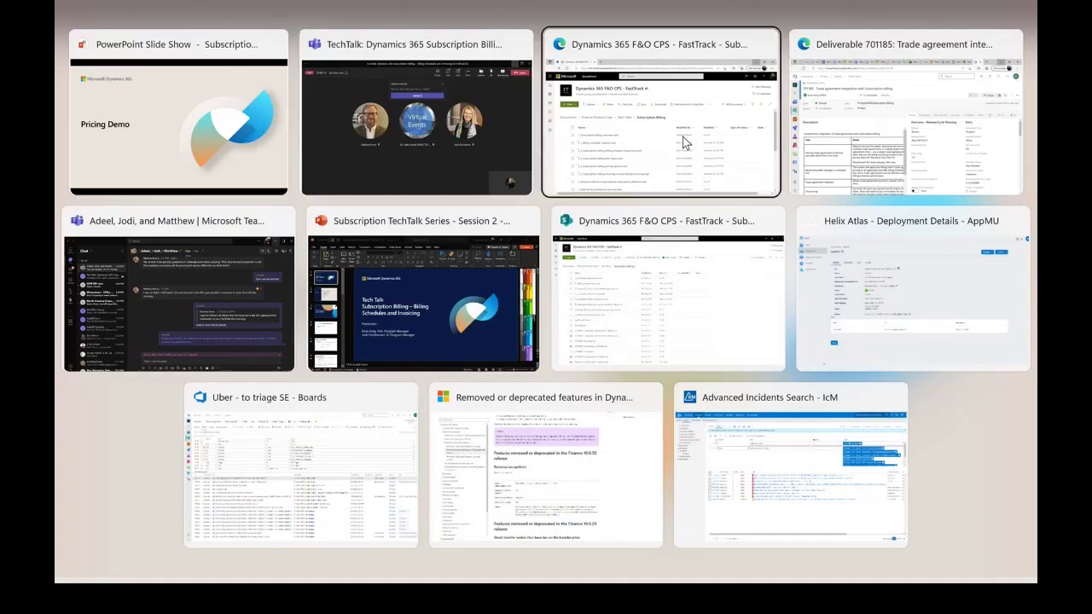
left_click(682, 136)
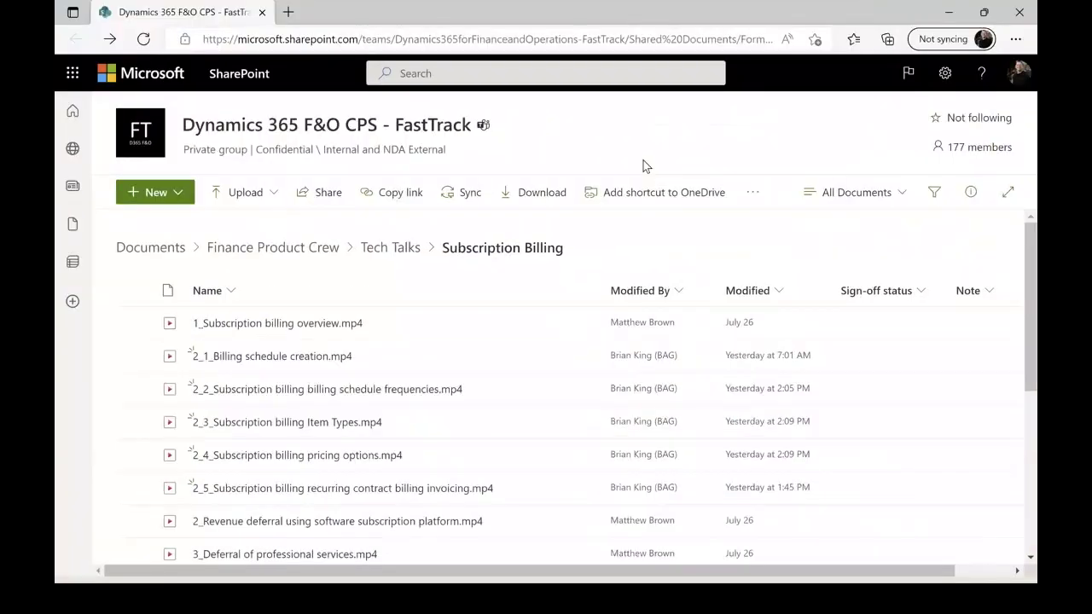
left_click(302, 460)
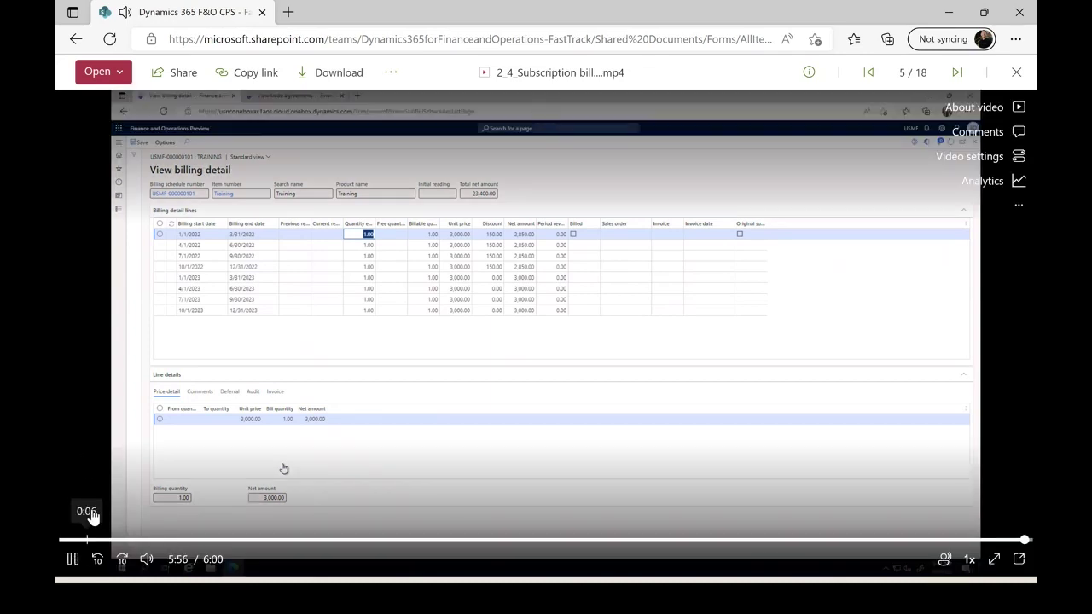
Step: Leave the 2_4 pricing options video near its end, switch to the Teams meeting window and unmute the microphone
left_click(76, 38)
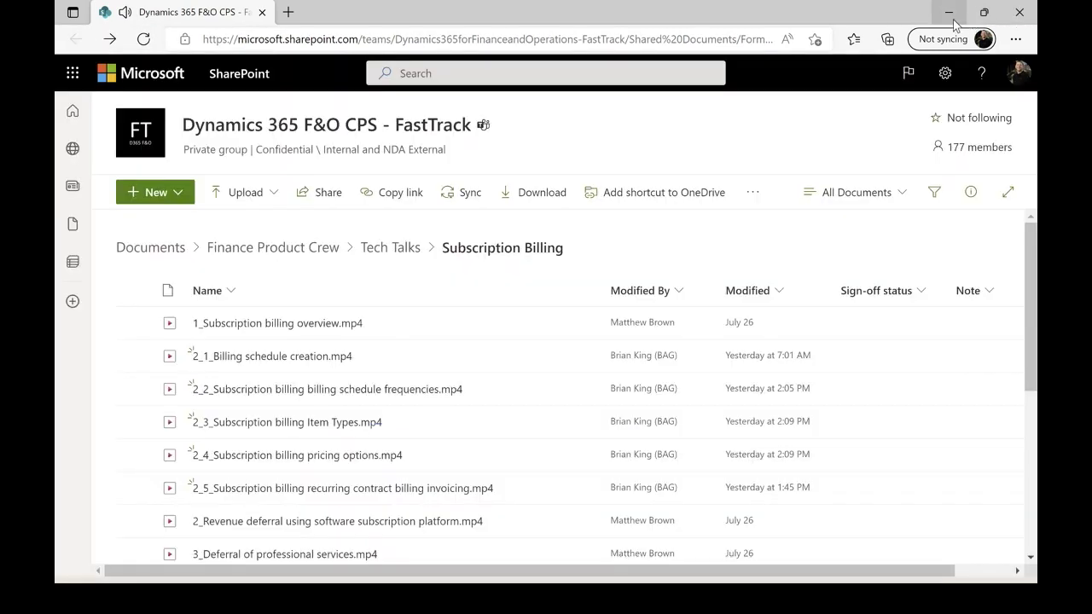
left_click(949, 12)
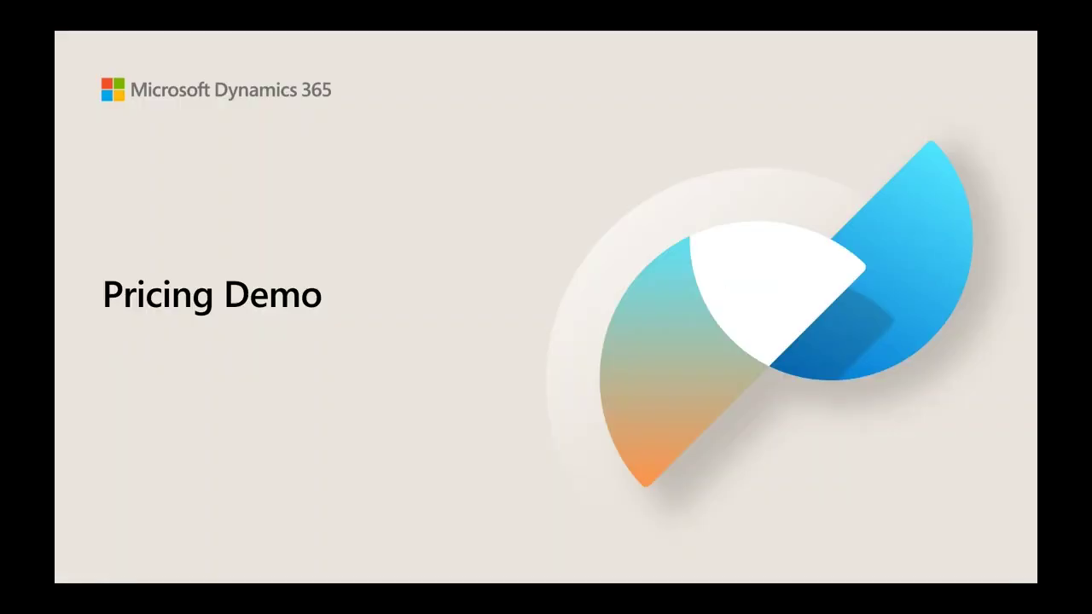
key("alt+tab")
key("alt+tab")
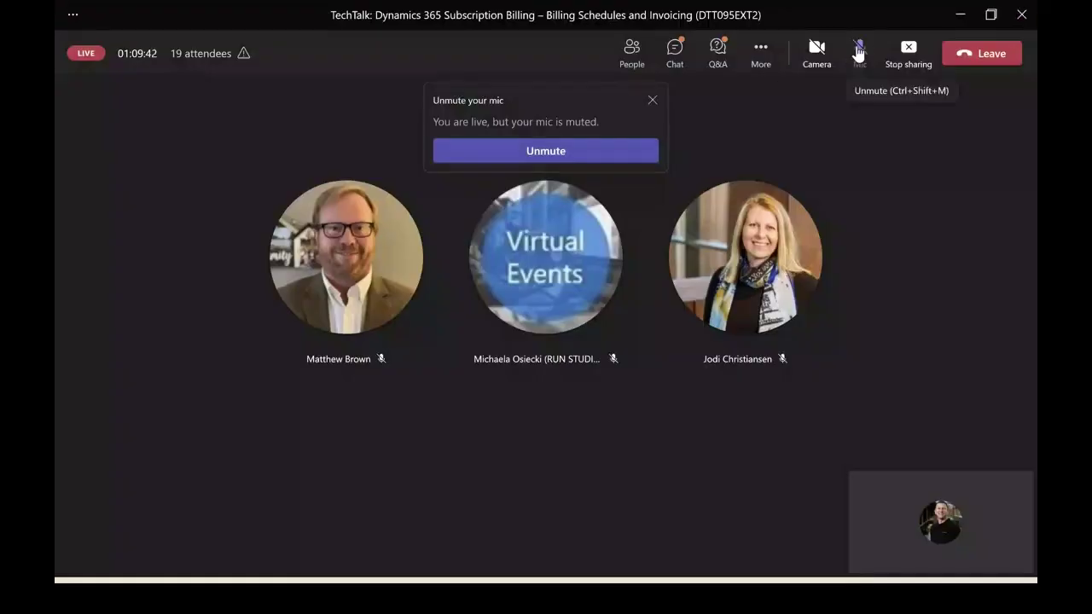
left_click(857, 52)
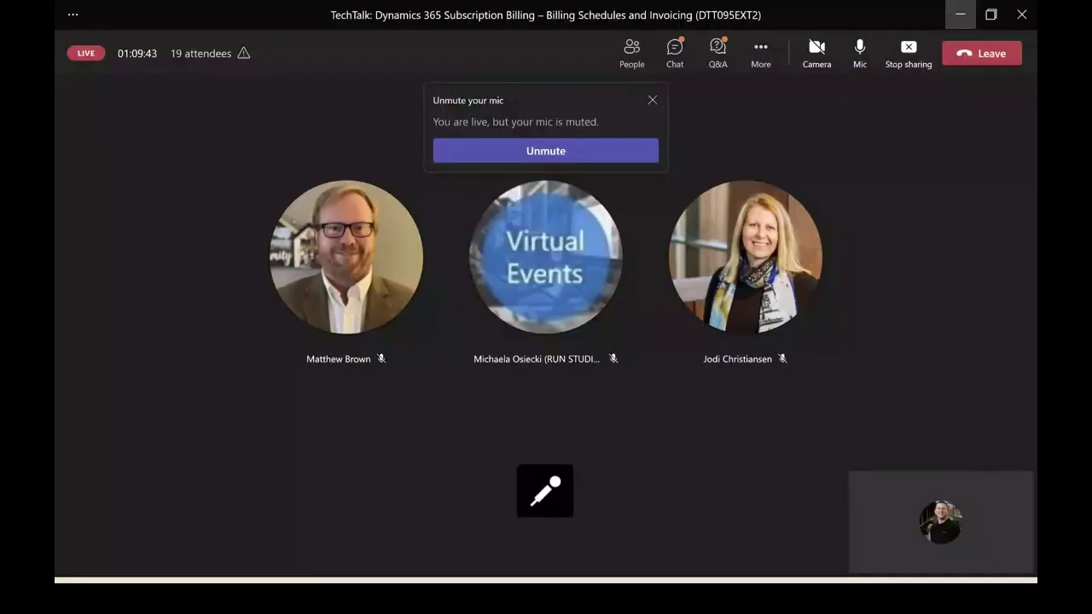